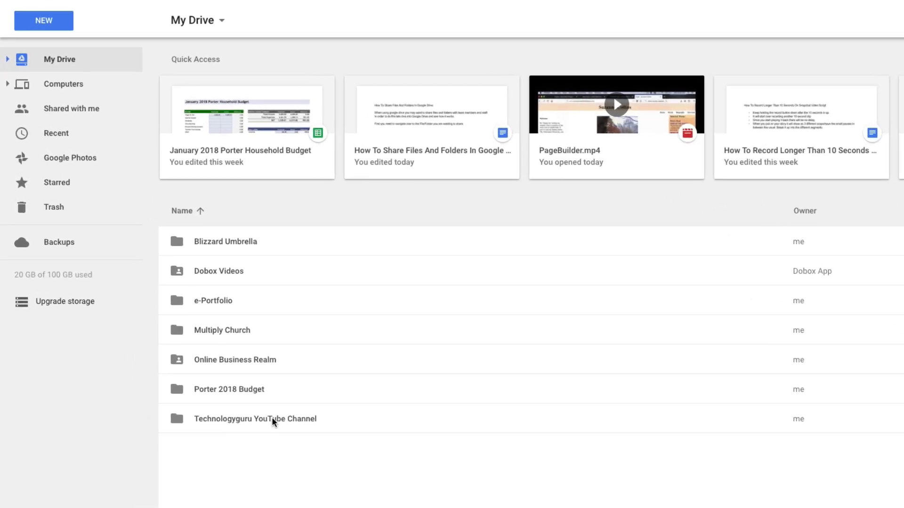
- Open the Technologyguru YouTube Channel folder and bring up the Video Overviews folder's actions menu
left_click(253, 420)
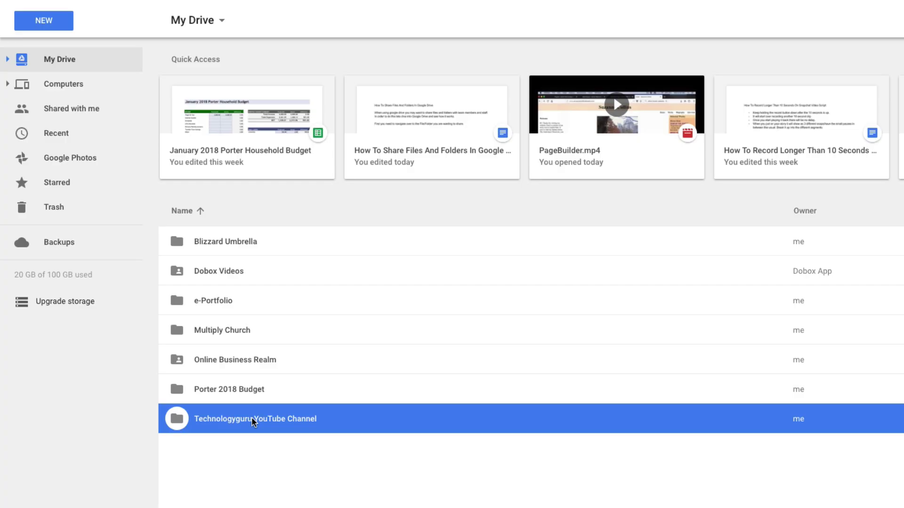
double_click(252, 418)
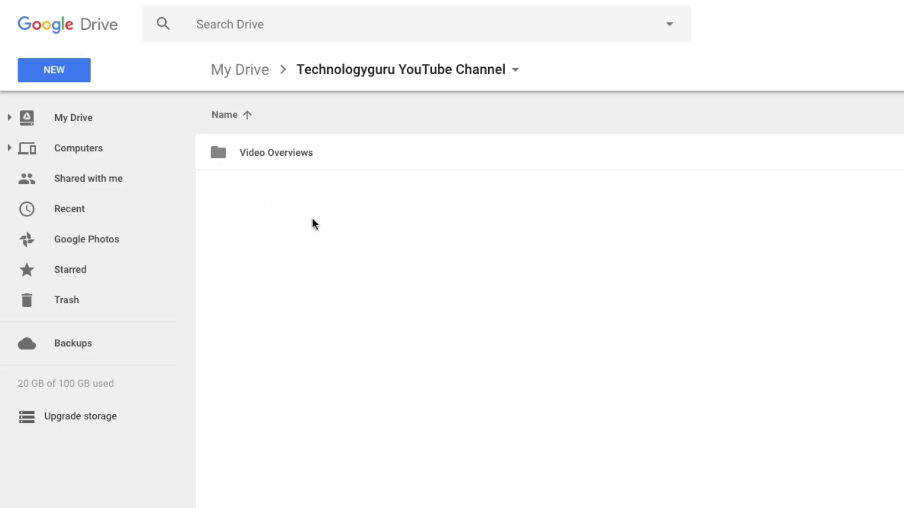
right_click(332, 151)
mouse_move(403, 173)
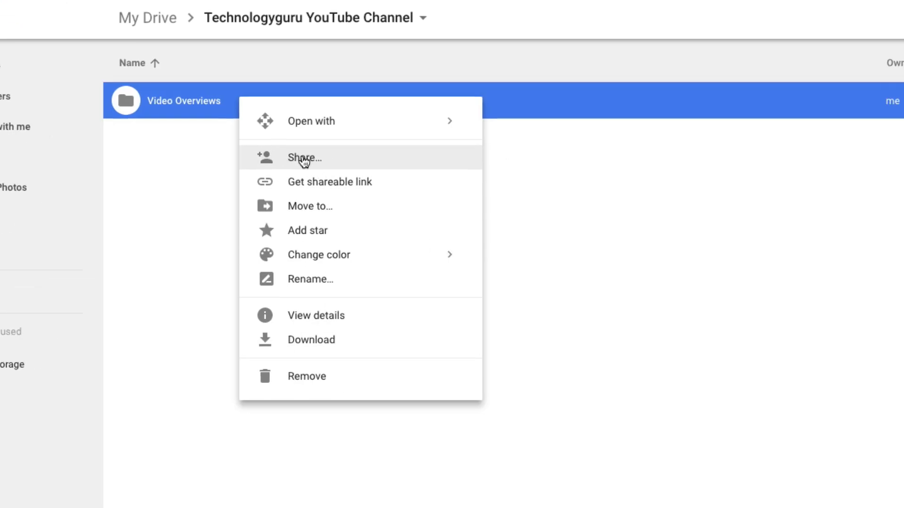
- Share Video Overviews by adding the contact 'dusty' as a recipient
left_click(371, 212)
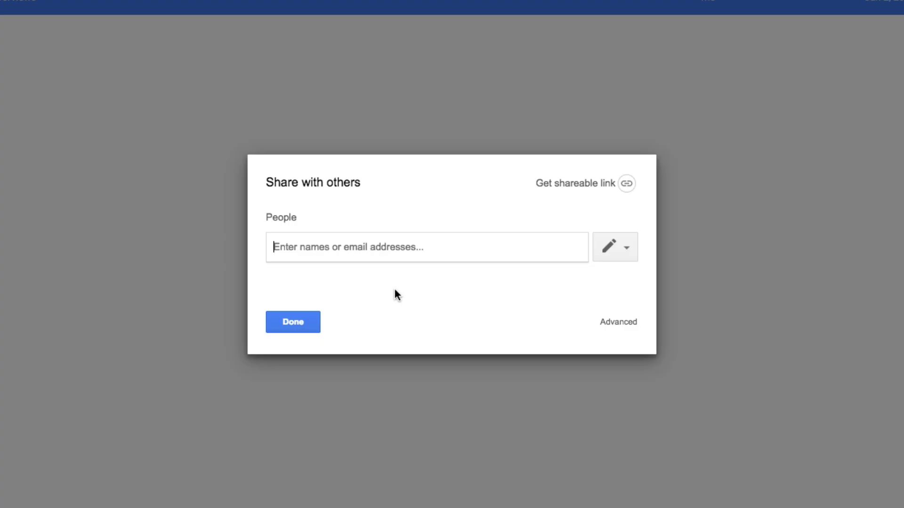
type("dusty")
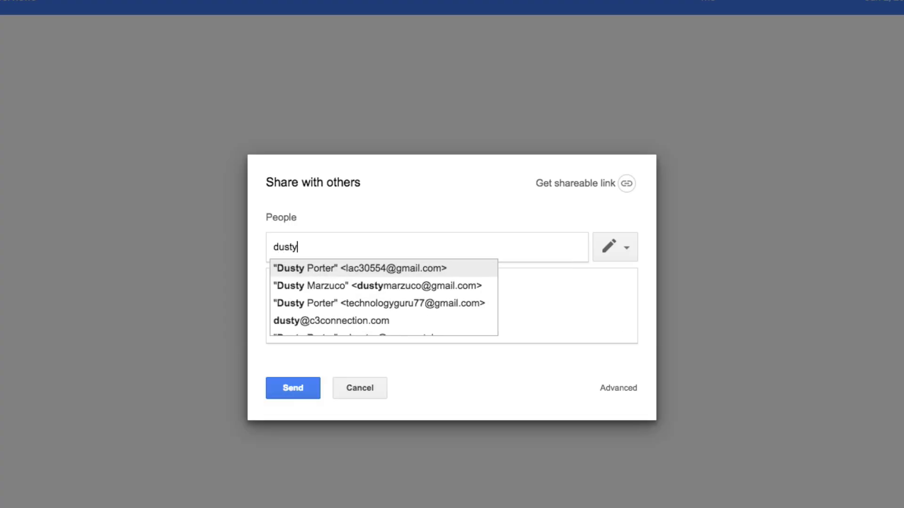
key("Return")
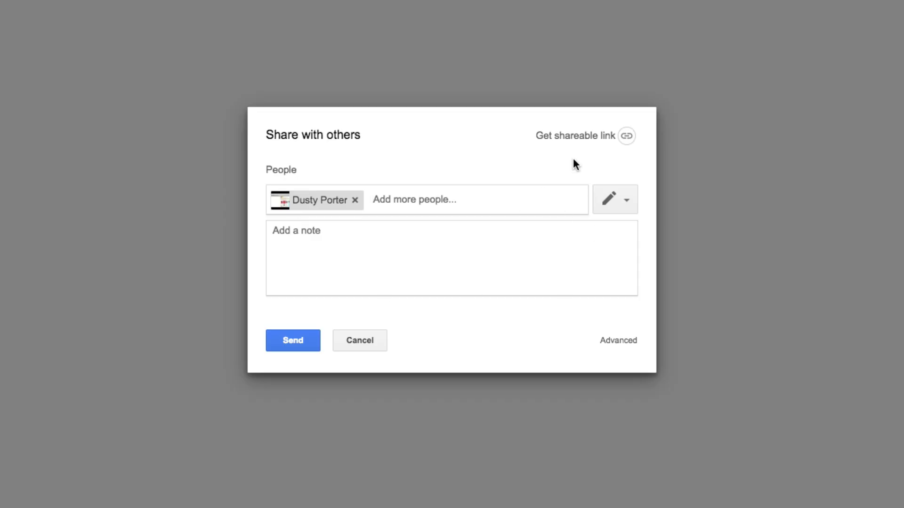
- Turn on anyone-with-the-link view sharing and show the advanced sharing settings
left_click(626, 135)
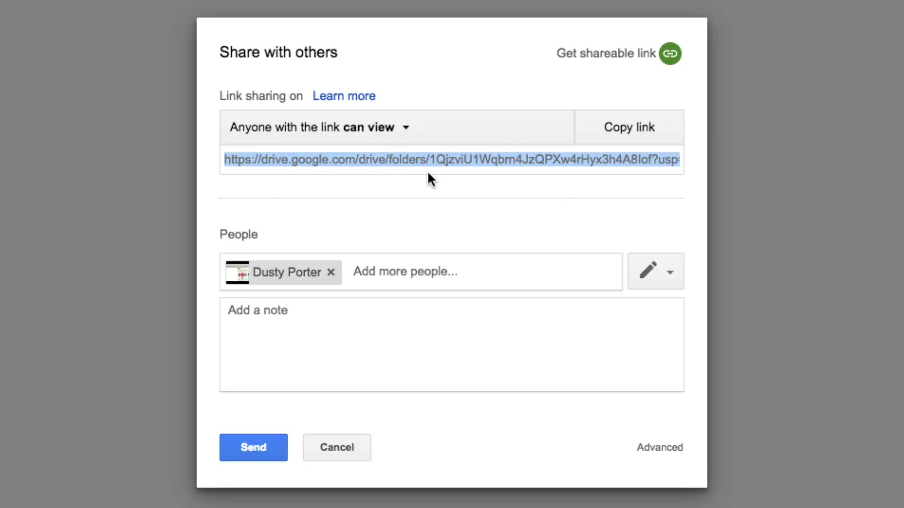
left_click(654, 448)
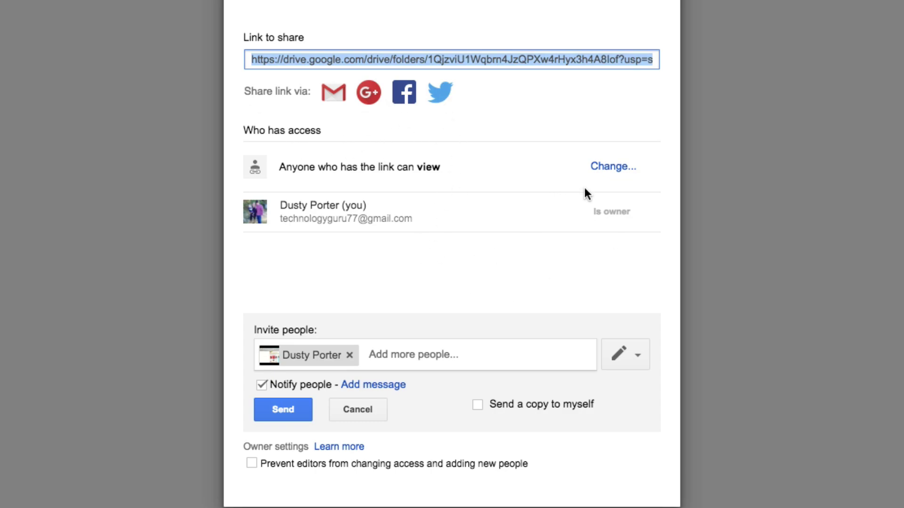
left_click(612, 169)
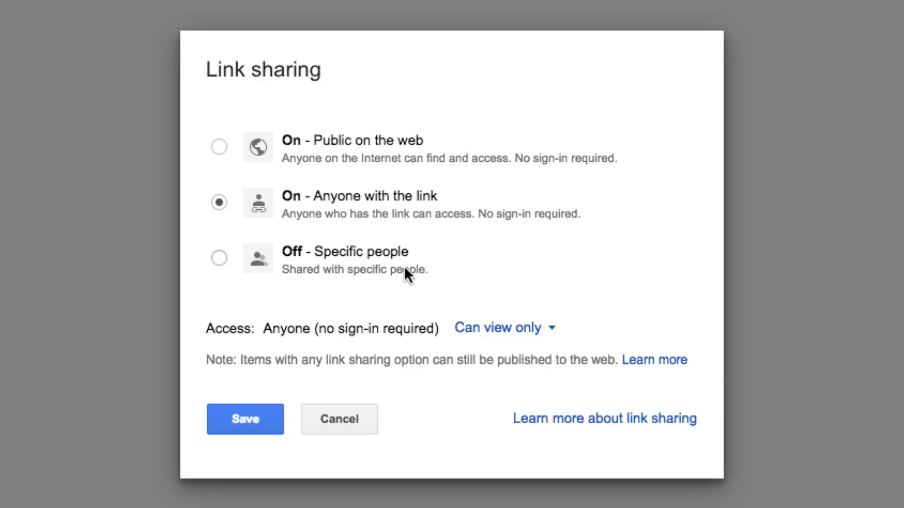
left_click(496, 330)
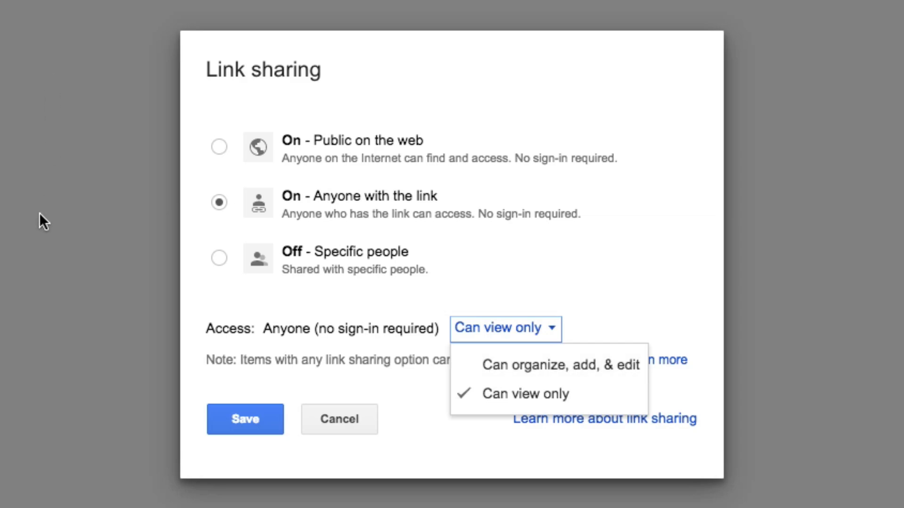
left_click(442, 87)
left_click(339, 419)
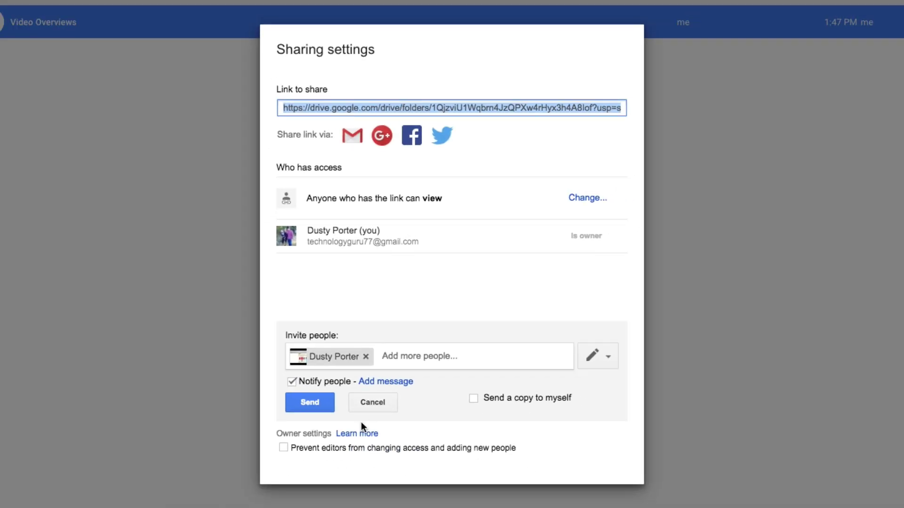
left_click(375, 404)
- Send the share, return to the My Drive root and select Online Business Realm
left_click(317, 431)
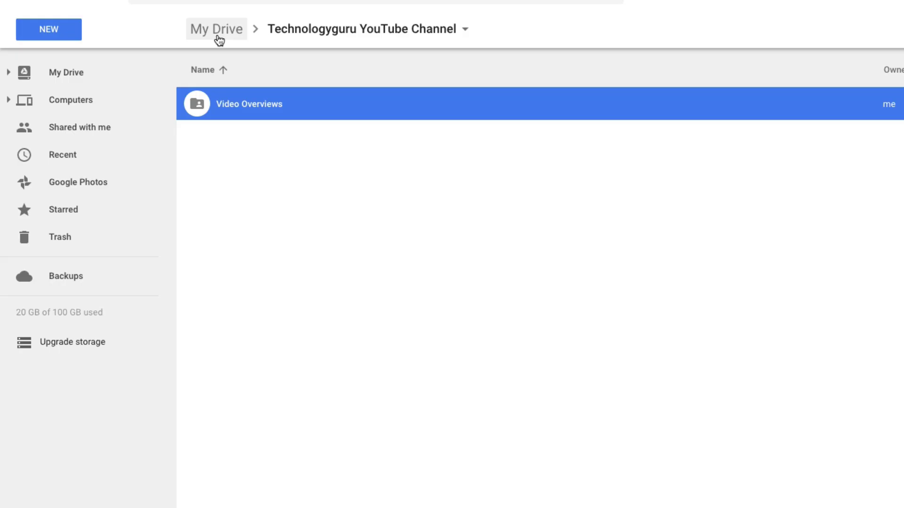
left_click(216, 33)
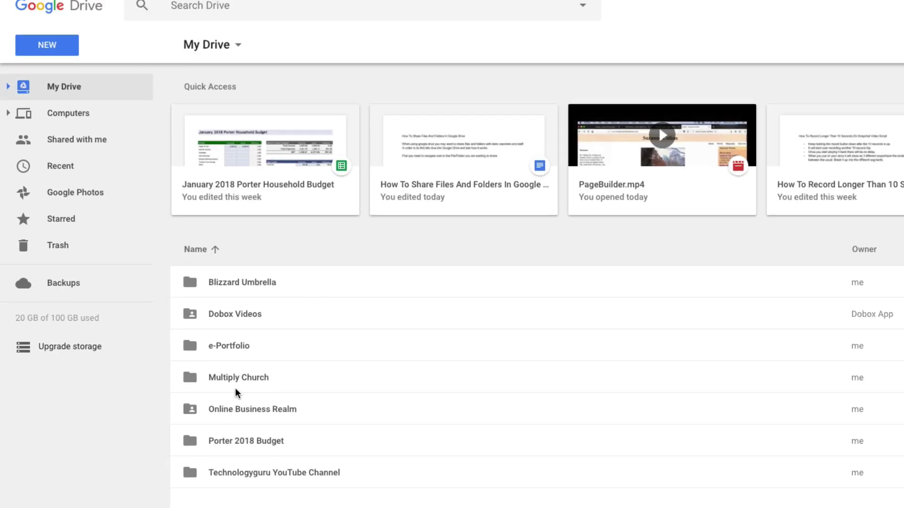
left_click(212, 413)
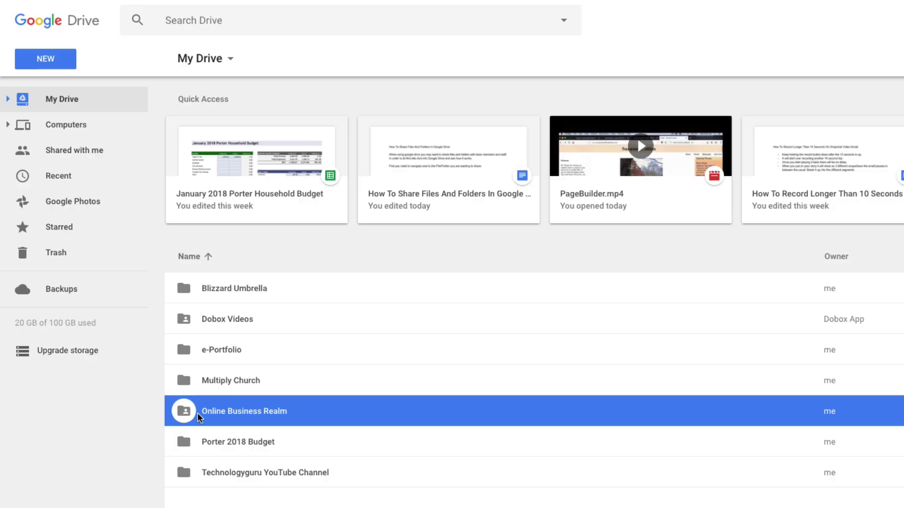
right_click(233, 411)
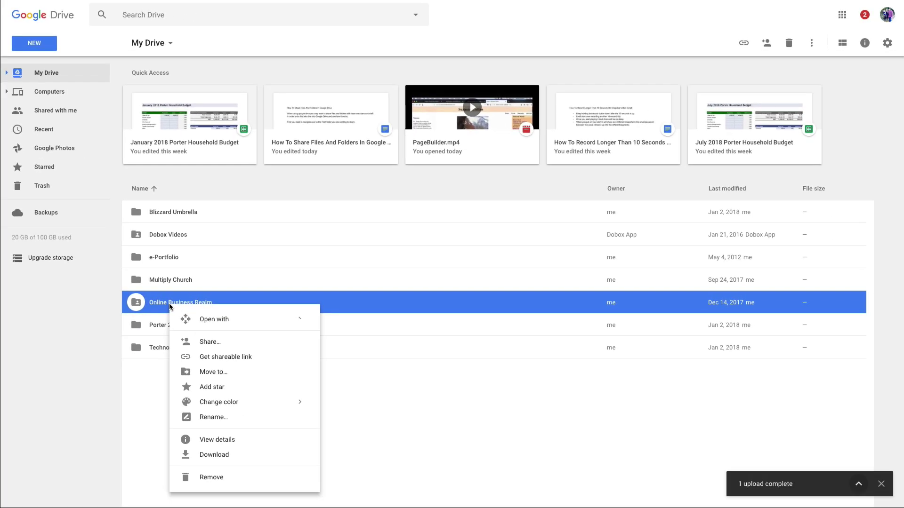
left_click(222, 441)
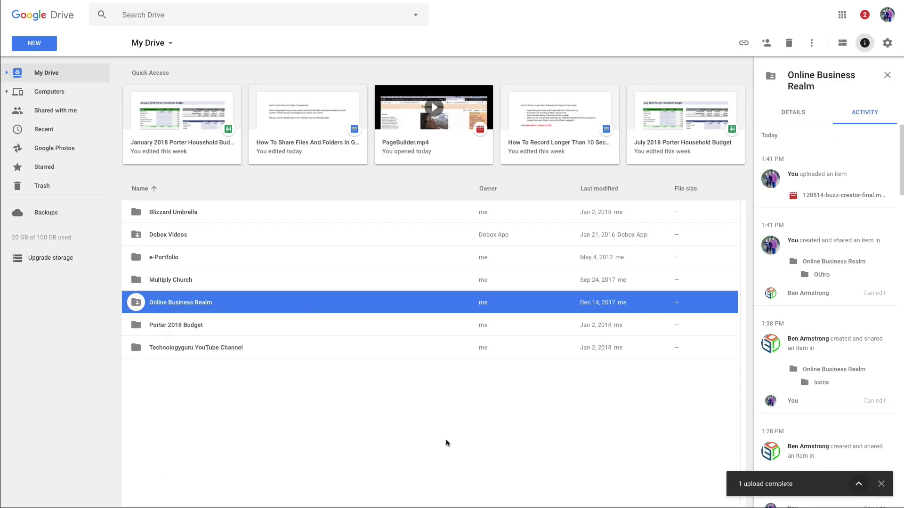
scroll(855, 263, "down", 2)
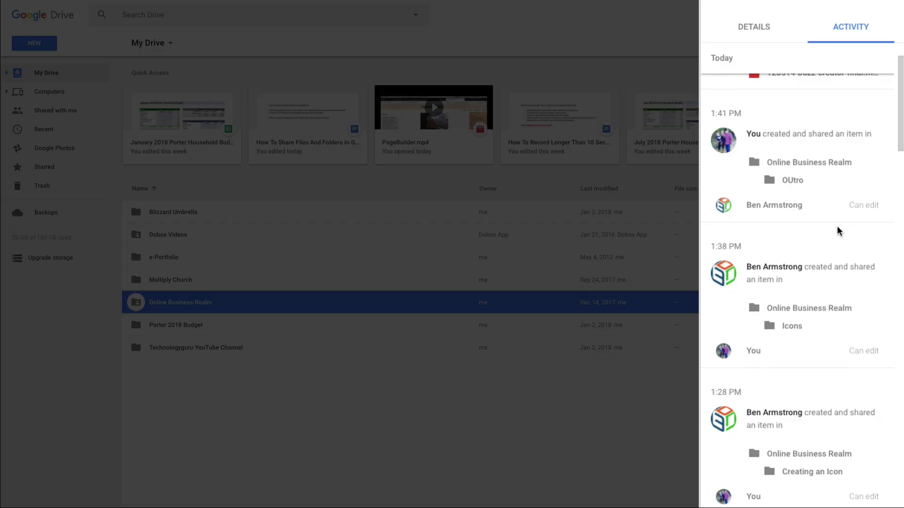
scroll(772, 318, "down", 5)
scroll(789, 278, "up", 1)
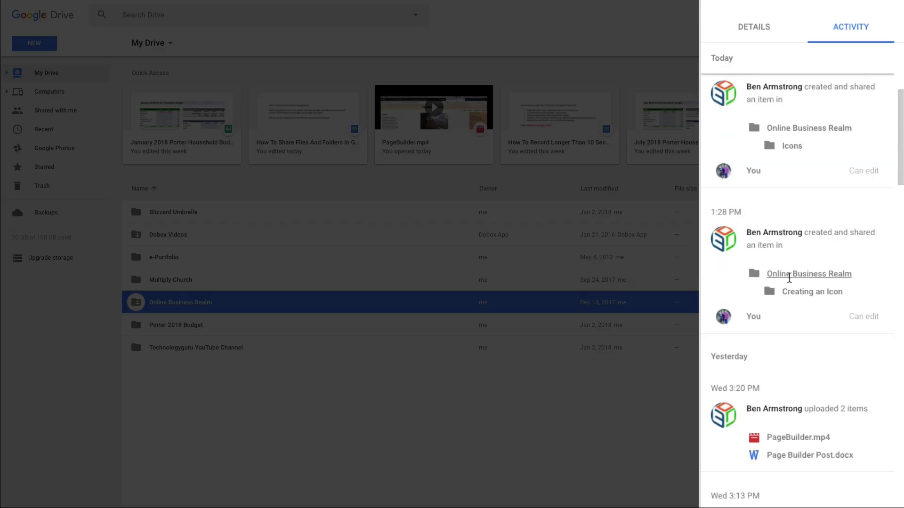
scroll(772, 264, "up", 4)
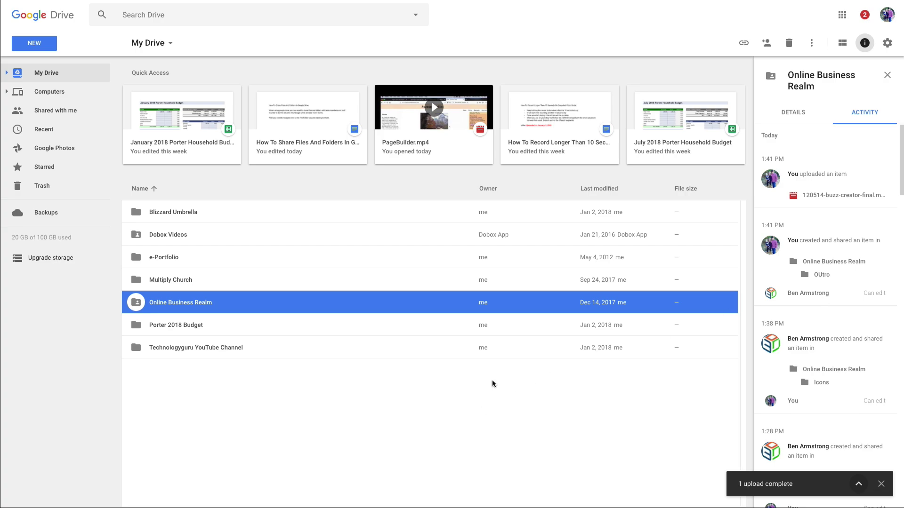
left_click(887, 75)
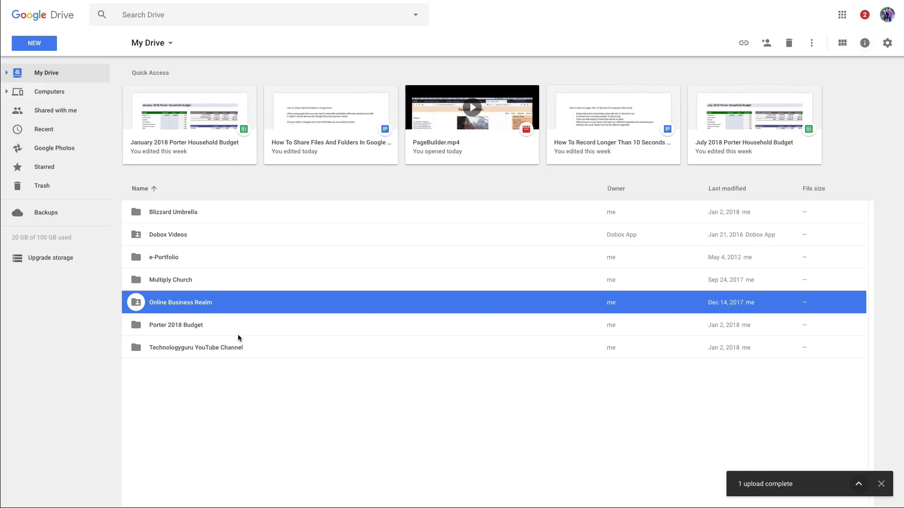
- Reopen Technologyguru YouTube Channel to see the shared Video Overviews subfolder
double_click(205, 349)
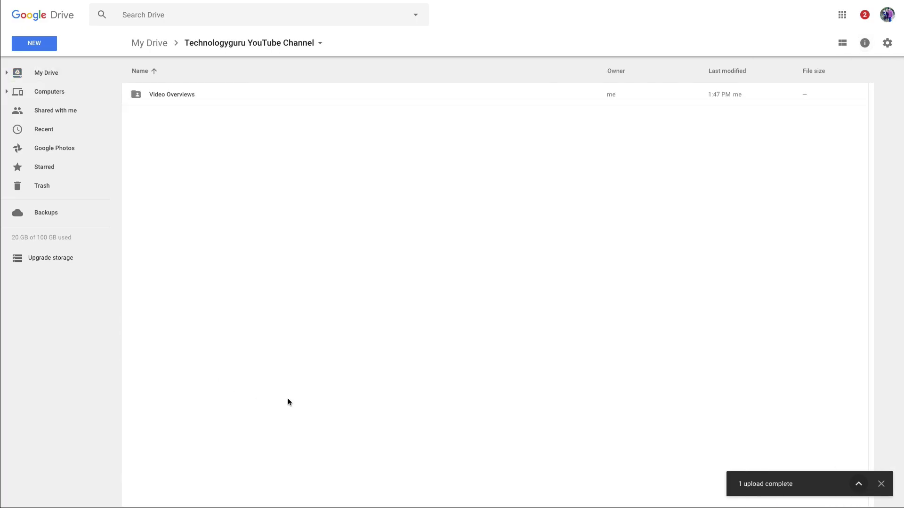